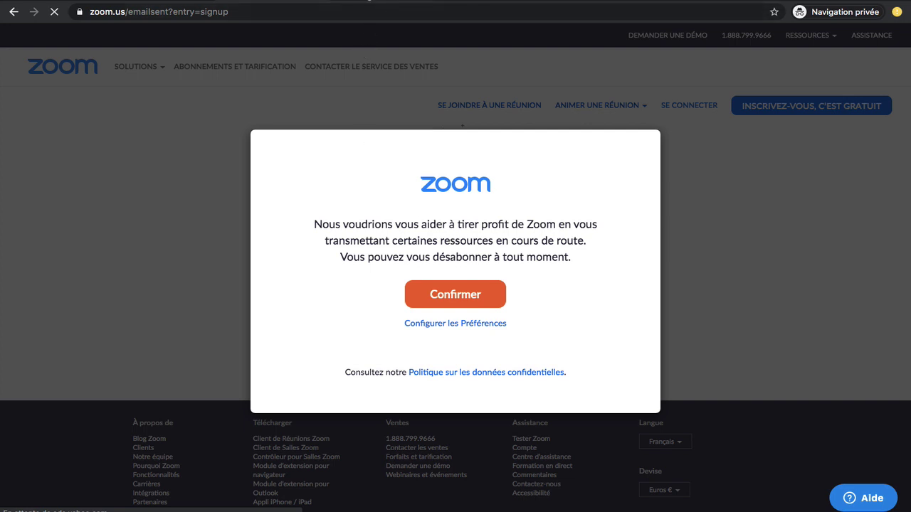
Switch to the Gmail tab to look for Zoom's activation e-mail.
click(267, 1)
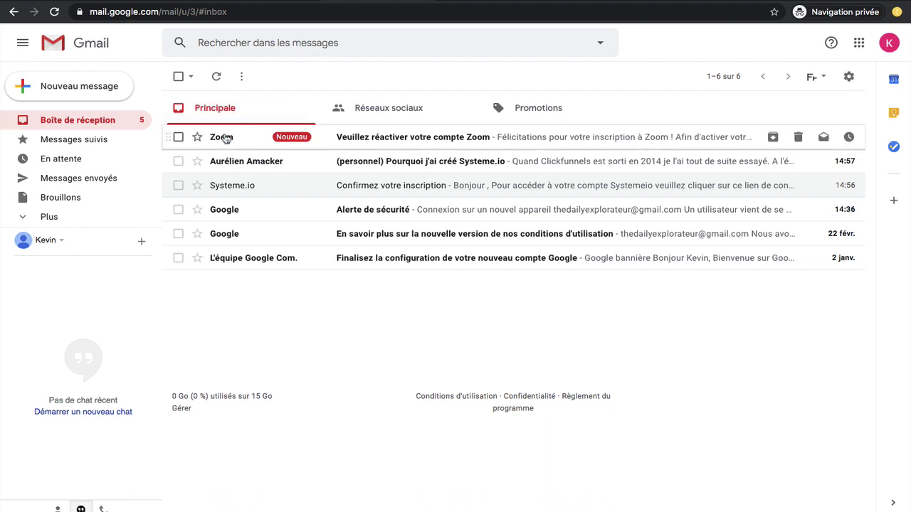
Open Zoom's activation e-mail and follow its 'Activation du compte' button.
click(226, 138)
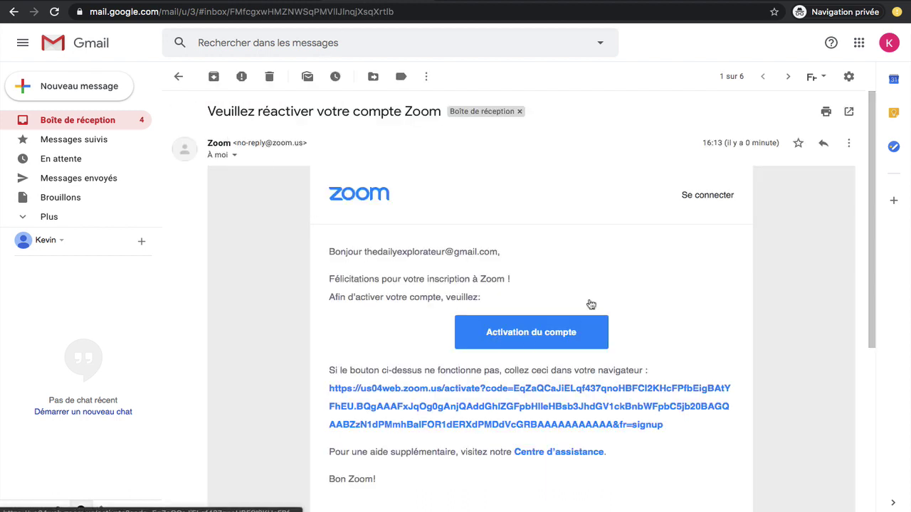
click(517, 335)
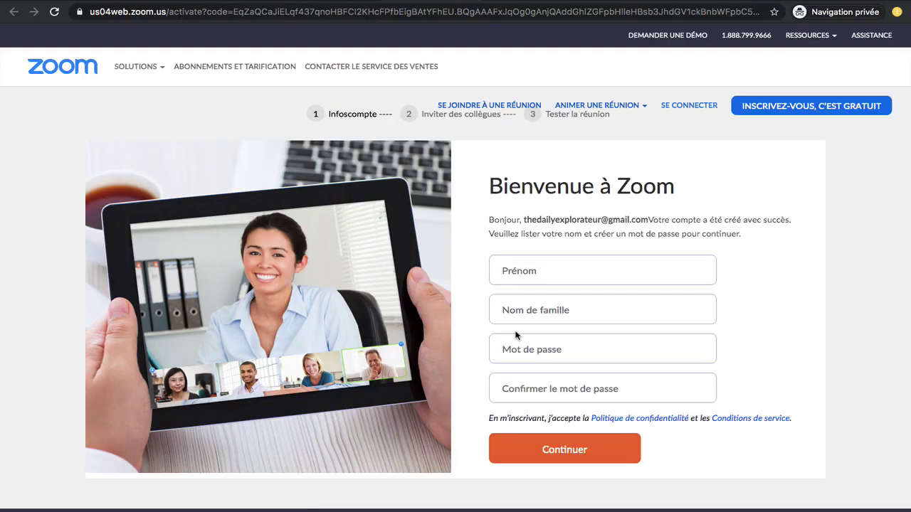
Enter the account holder's first and last name in the welcome form.
click(527, 269)
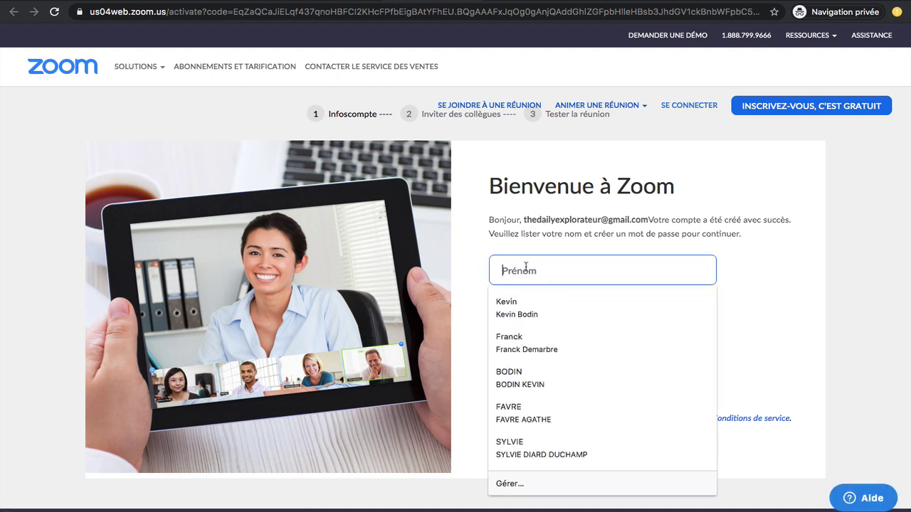
text(Jean)
click(534, 313)
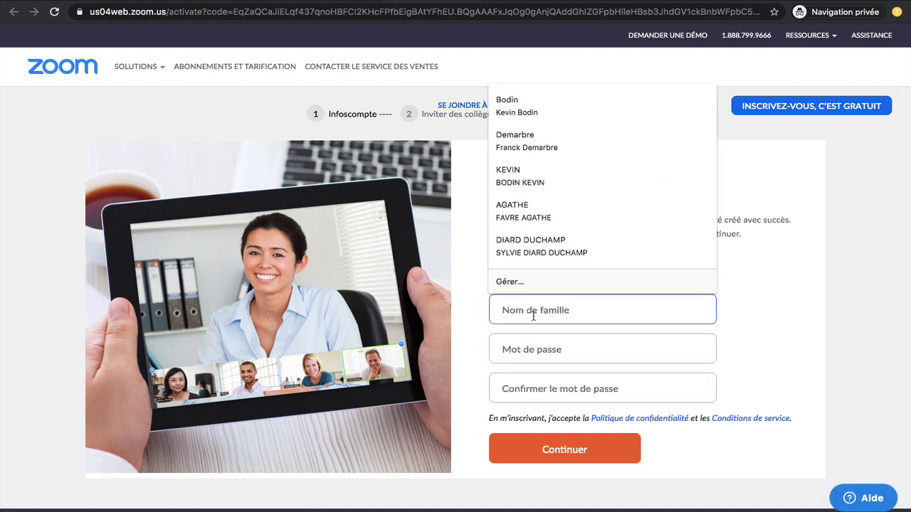
text(Jean)
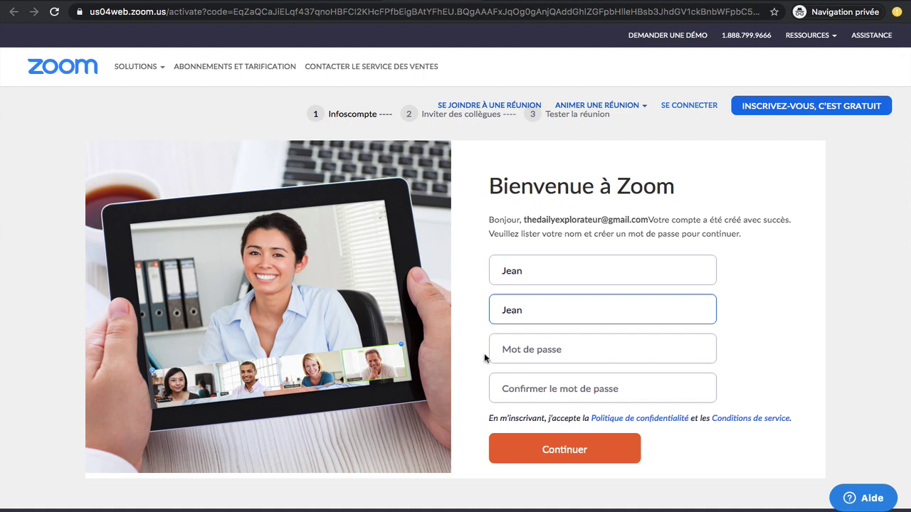
Paste the chosen password into both password fields and continue.
click(522, 346)
key(super+v)
scroll(531, 379, down, 3)
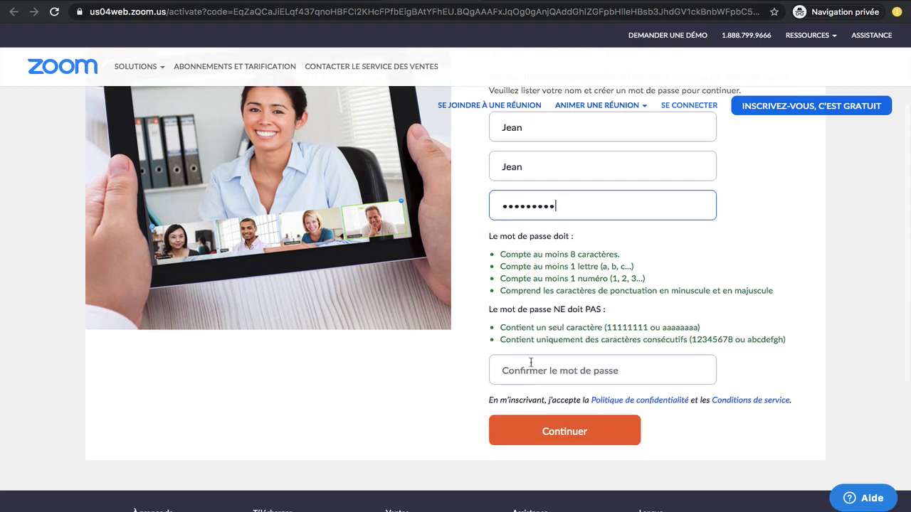
click(531, 377)
key(super+v)
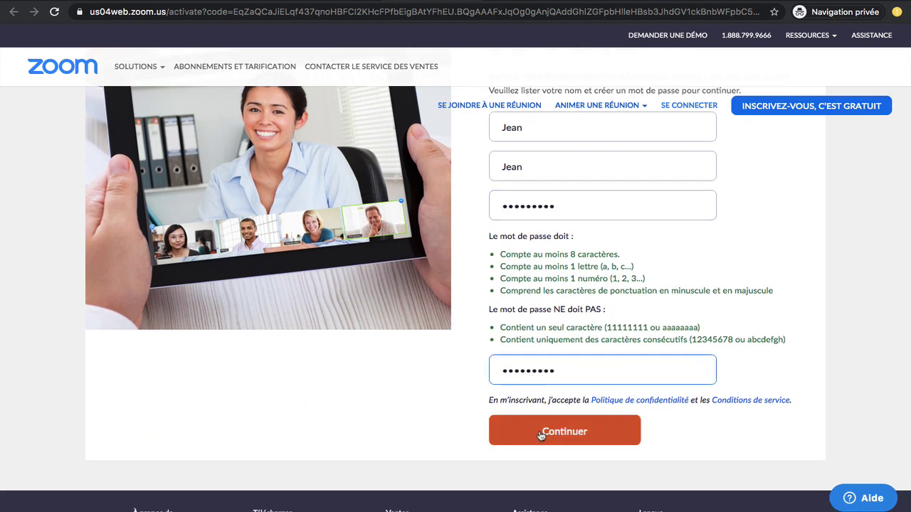
click(540, 433)
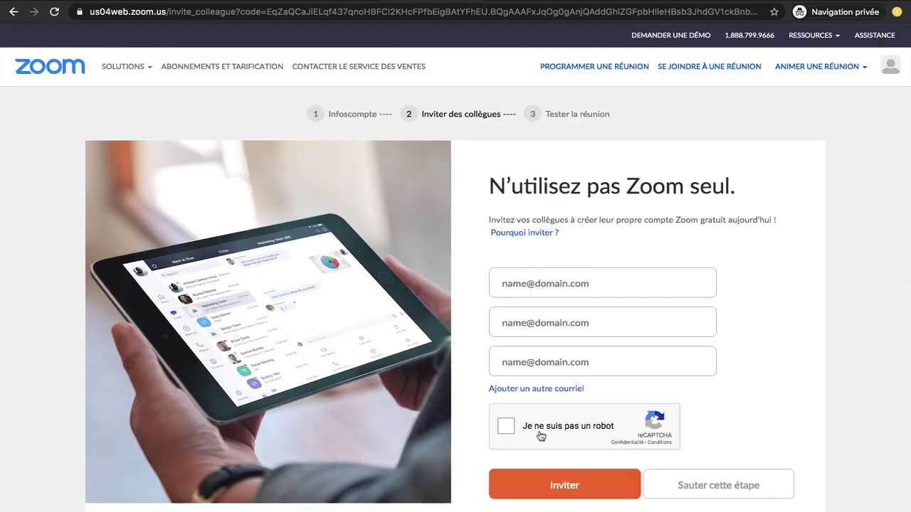
Skip the invite-colleagues step and go straight to 'Aller à Mon compte'.
click(726, 486)
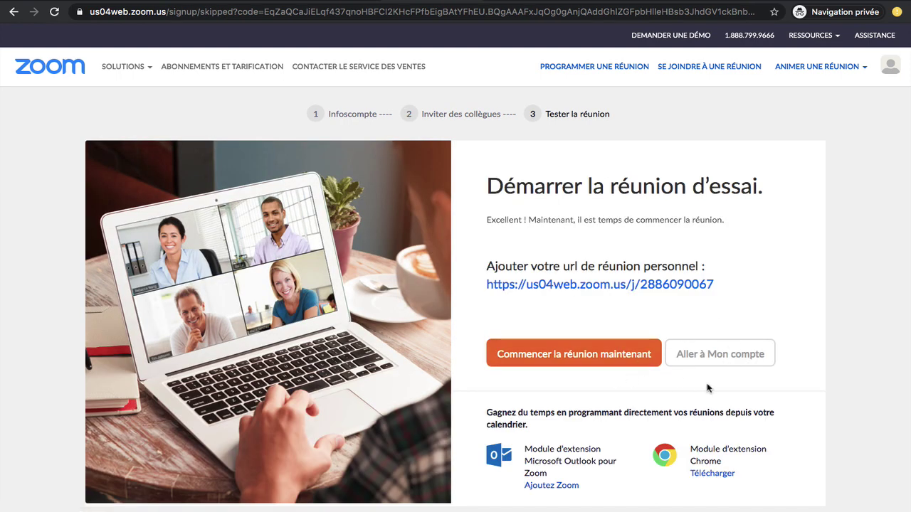
click(714, 355)
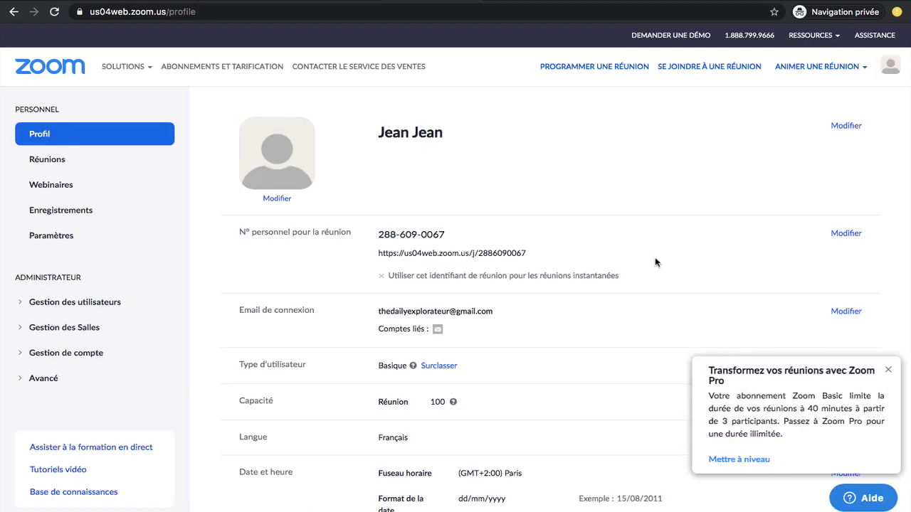
Schedule a new meeting titled 'Reunion Test' with description 'Description Reunion Test'.
click(595, 68)
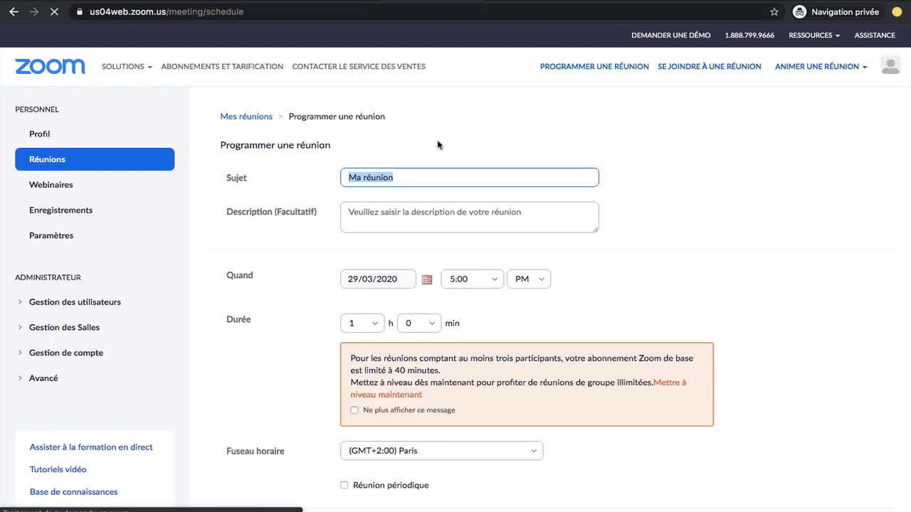
text(Re)
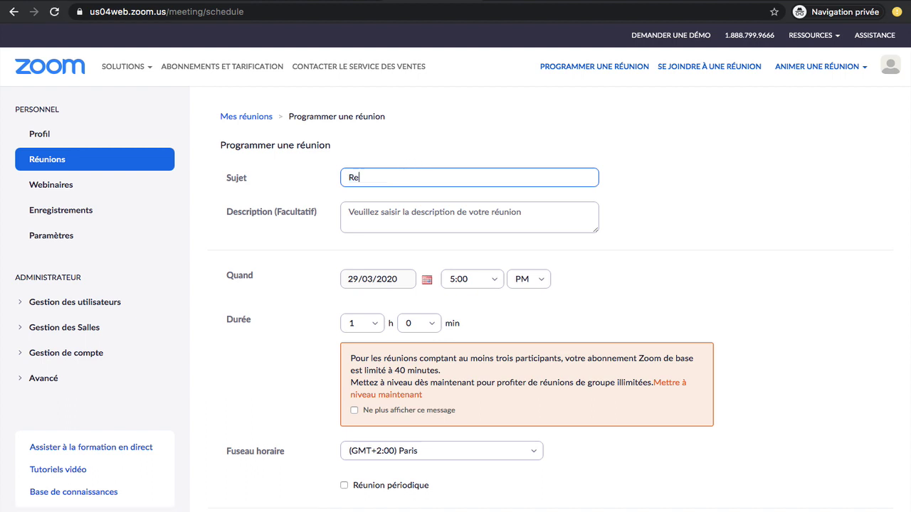
text(union Test)
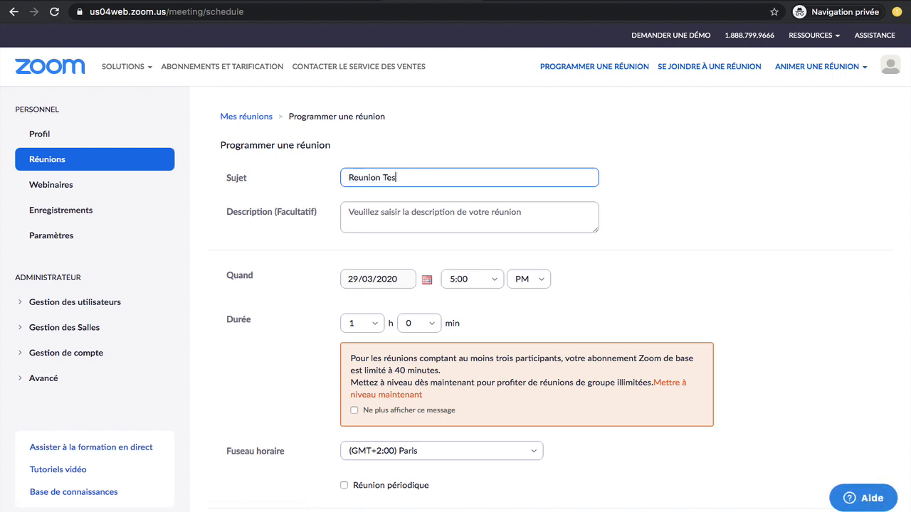
click(383, 213)
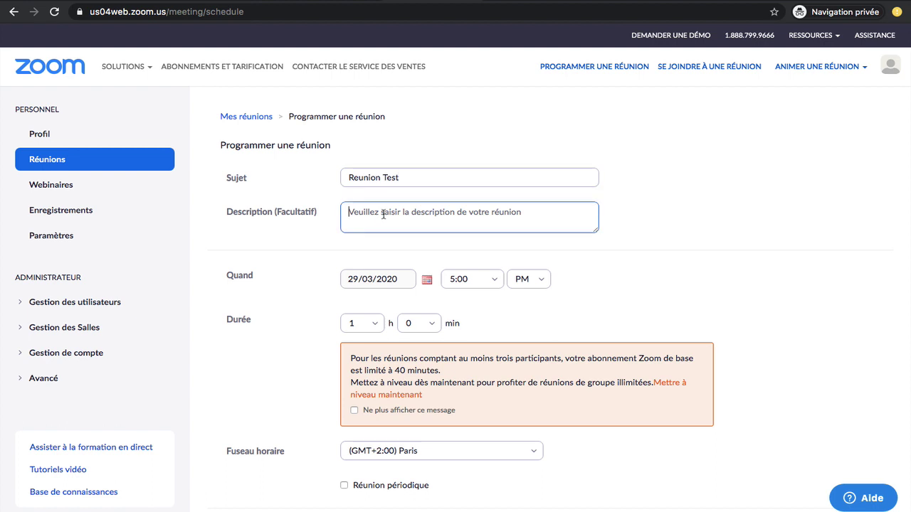
text(Descr)
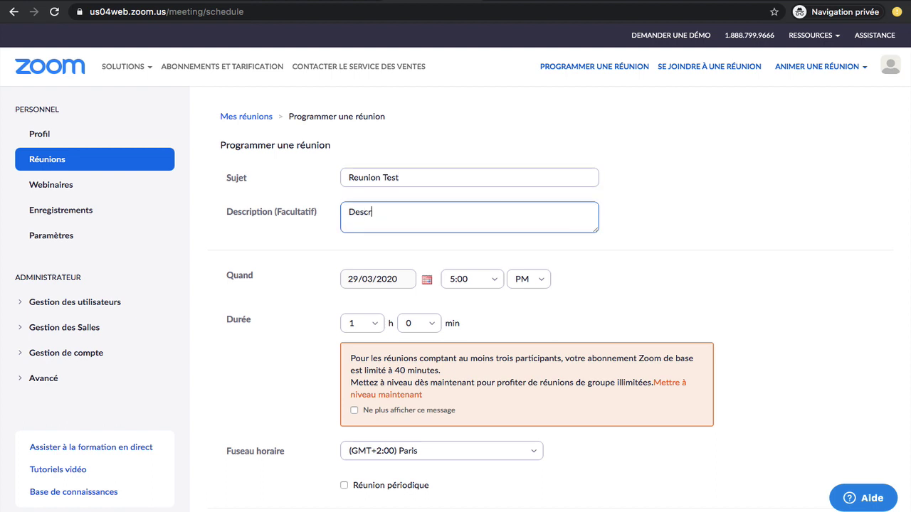
text(iption Reusnion Test)
Set the meeting date to 31/03/2020 and the start time to 2:00 PM.
click(369, 280)
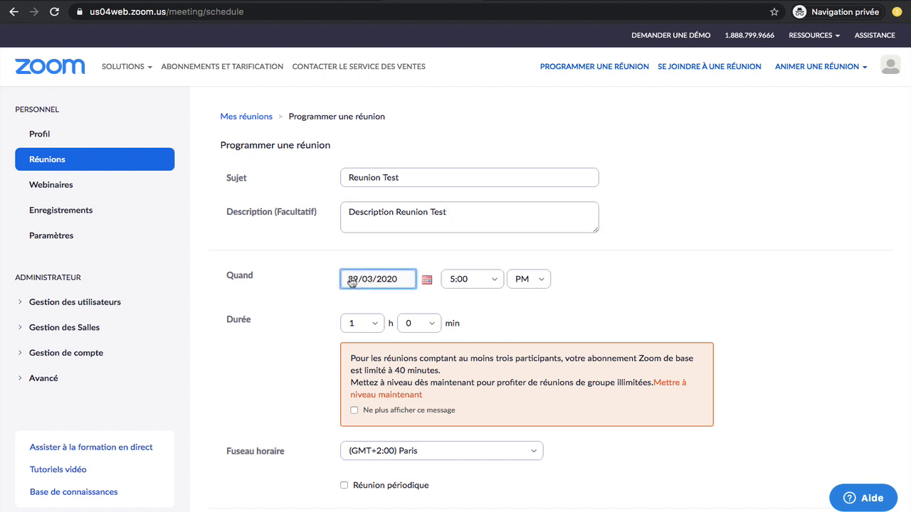
click(425, 281)
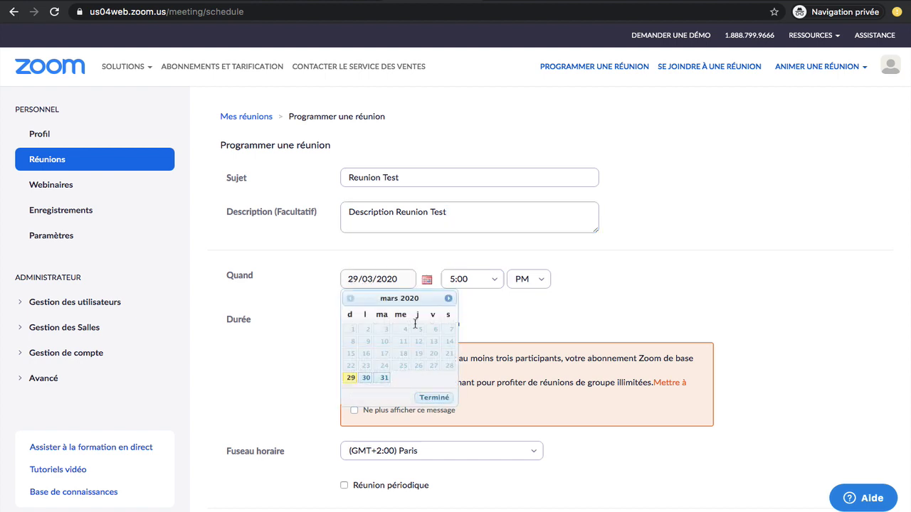
click(384, 378)
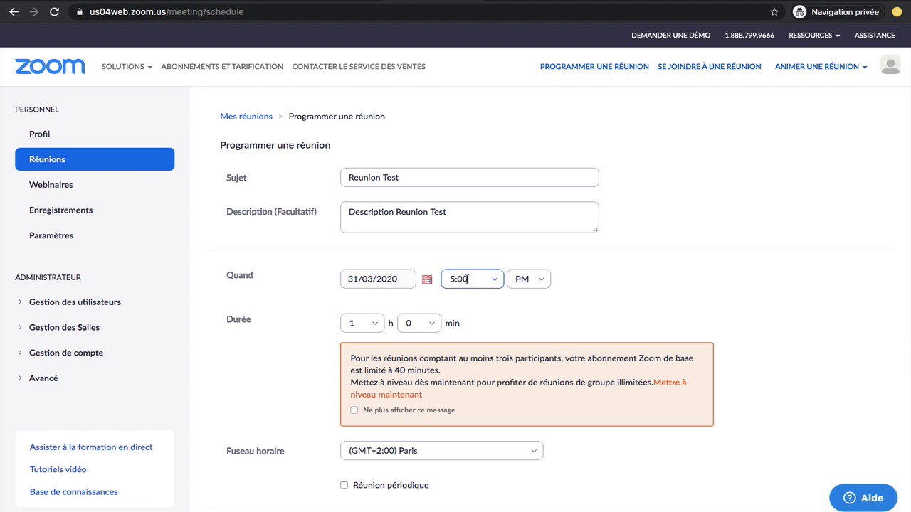
click(498, 282)
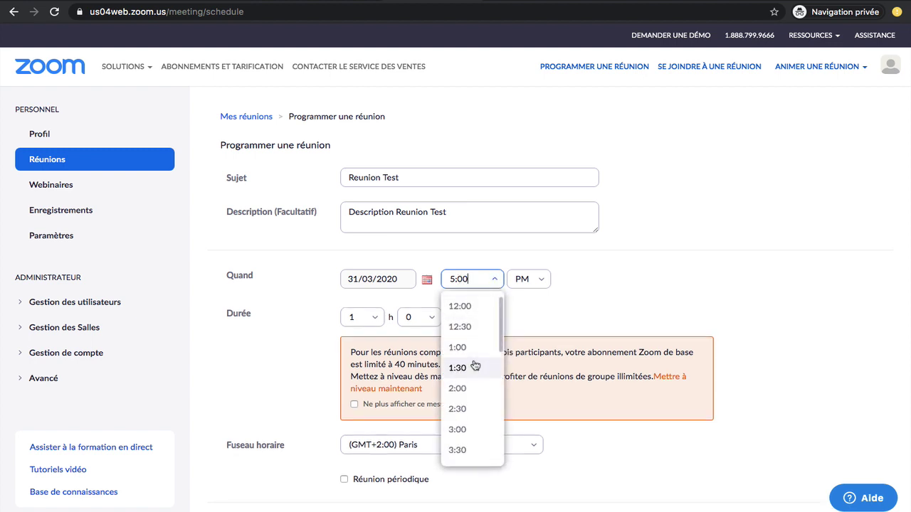
click(460, 390)
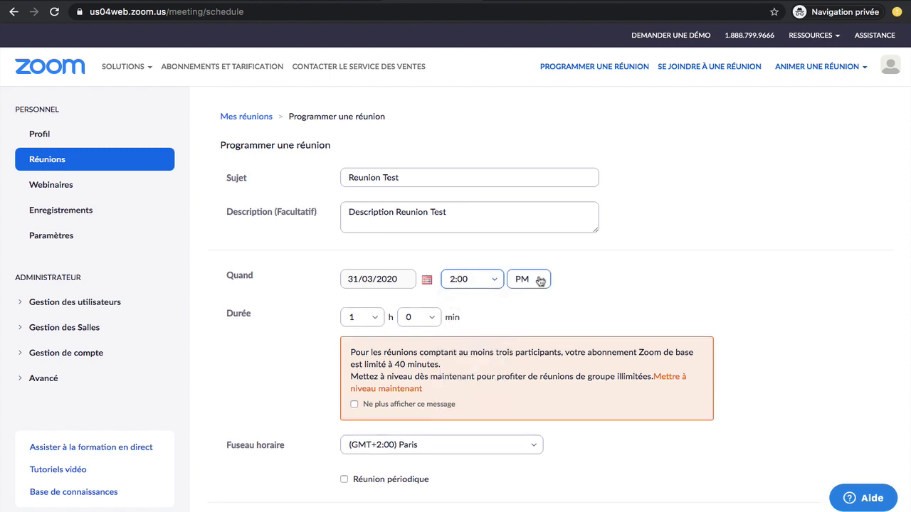
Set the meeting duration to 0 h 30 min.
scroll(387, 269, down, 1)
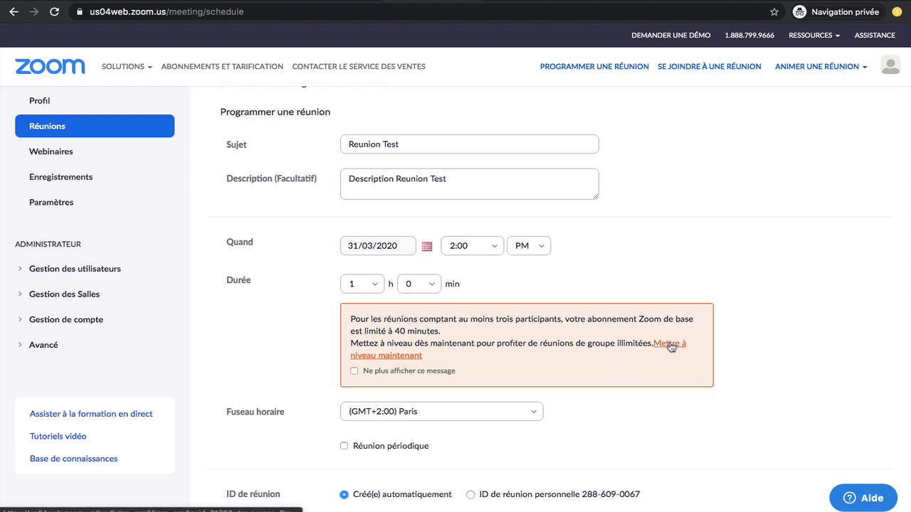
click(462, 0)
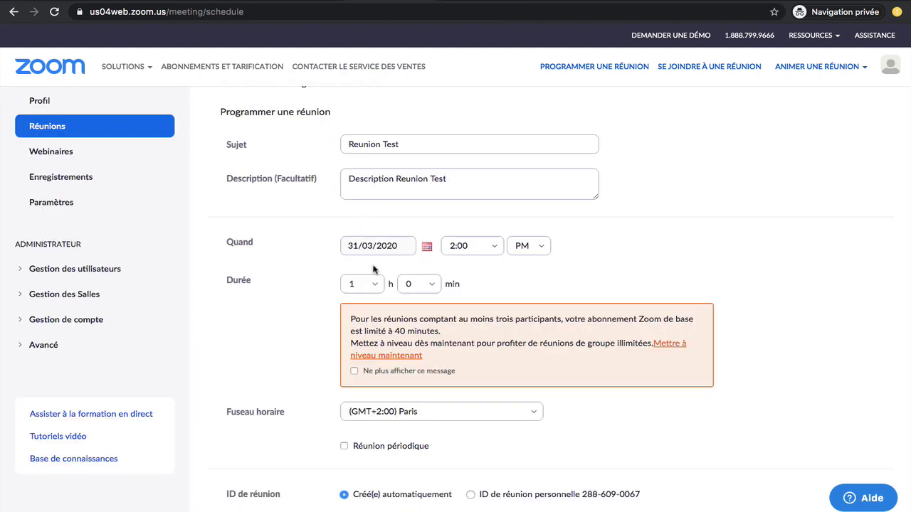
click(359, 286)
click(360, 311)
click(422, 286)
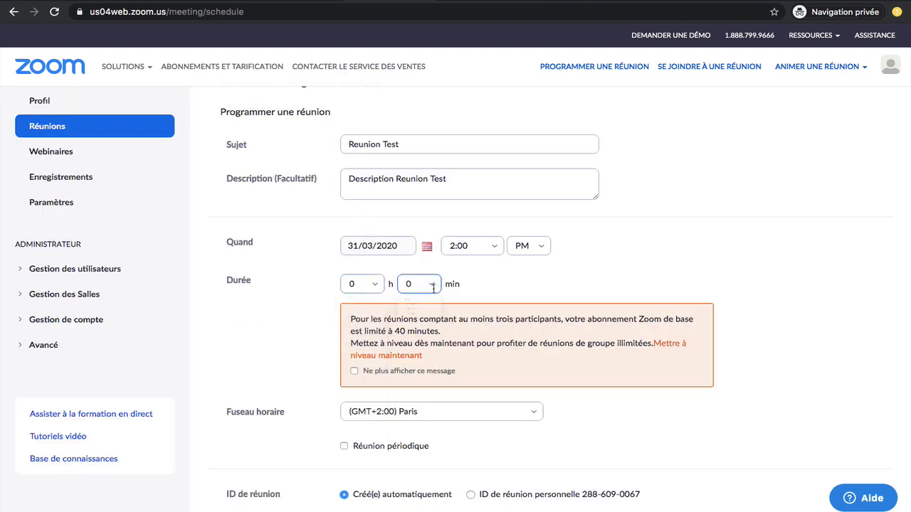
click(417, 354)
Tick 'Ne plus afficher ce message' to hide the 40-minute limit notice.
click(354, 371)
scroll(300, 376, down, 2)
scroll(300, 376, down, 2)
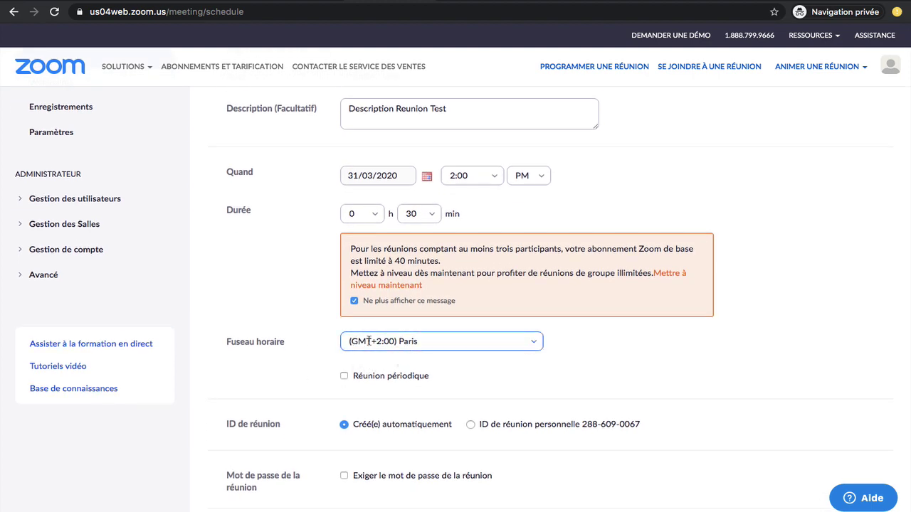
scroll(369, 341, down, 5)
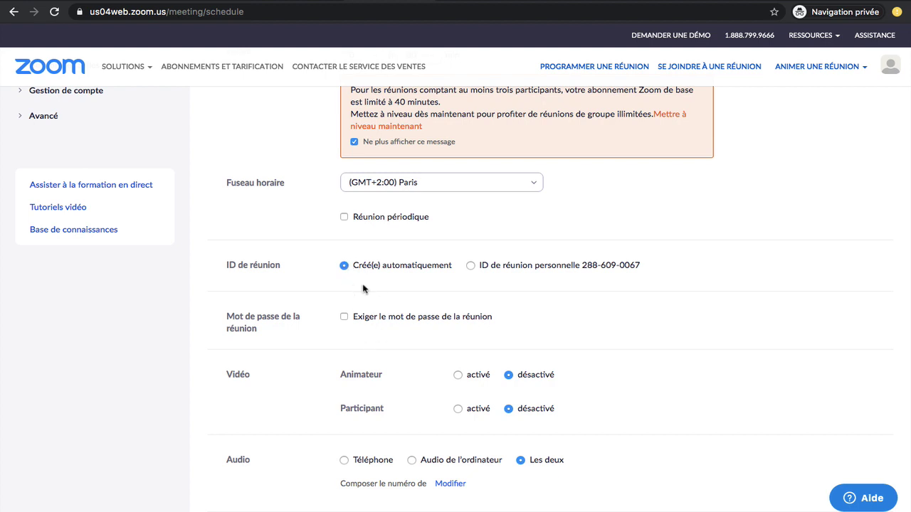
scroll(359, 277, down, 1)
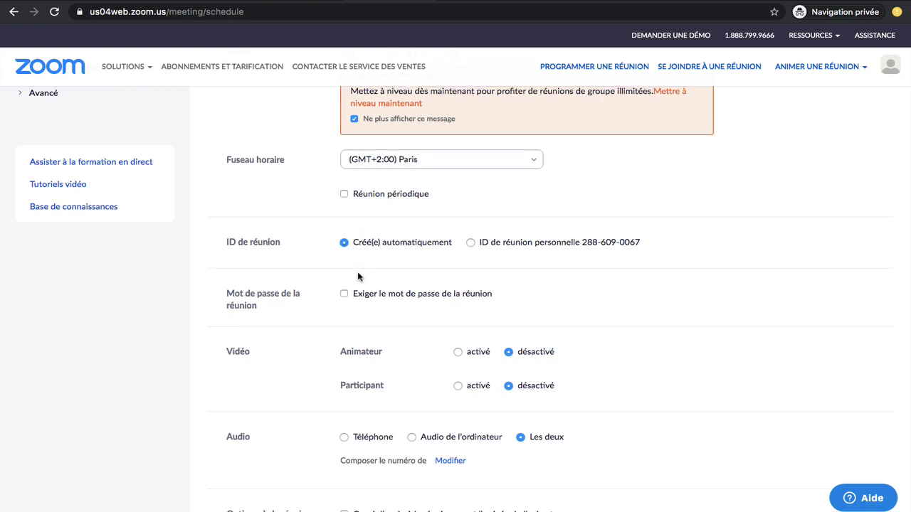
Require a meeting password, turn host video on, enable the waiting room, and save.
click(344, 294)
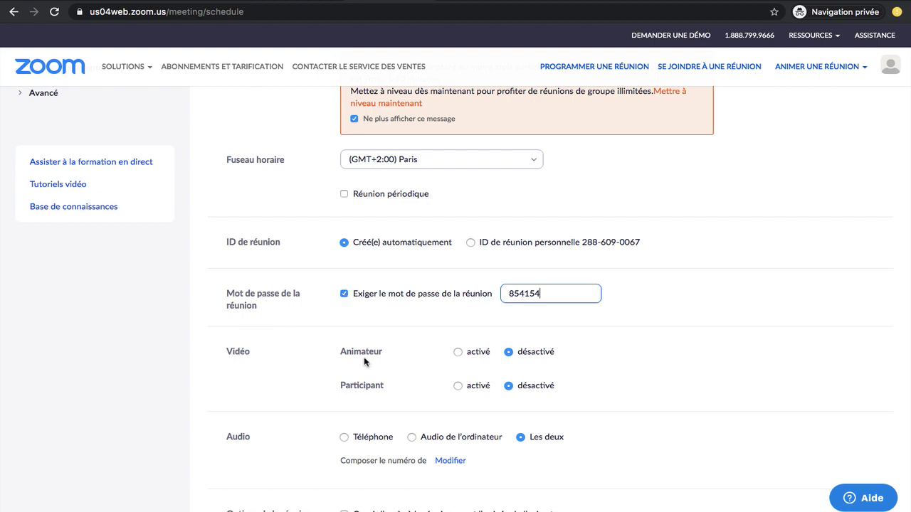
click(458, 352)
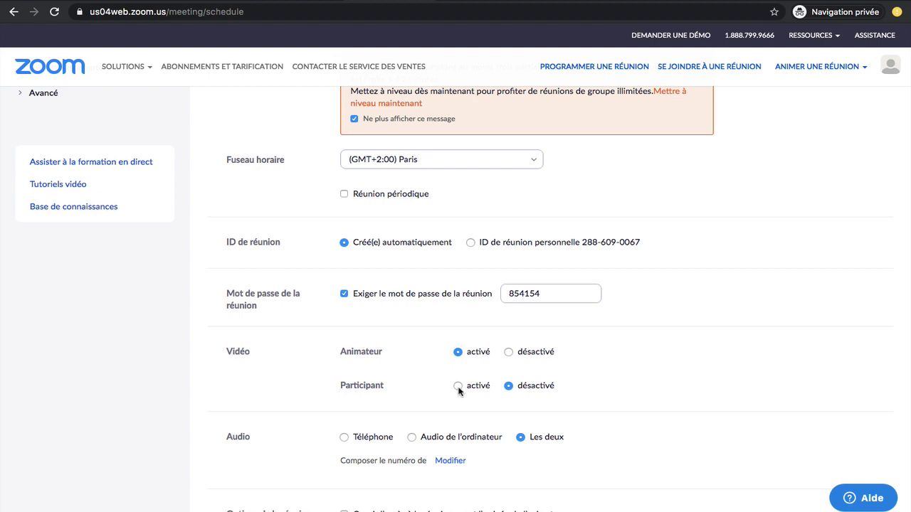
scroll(459, 390, down, 1)
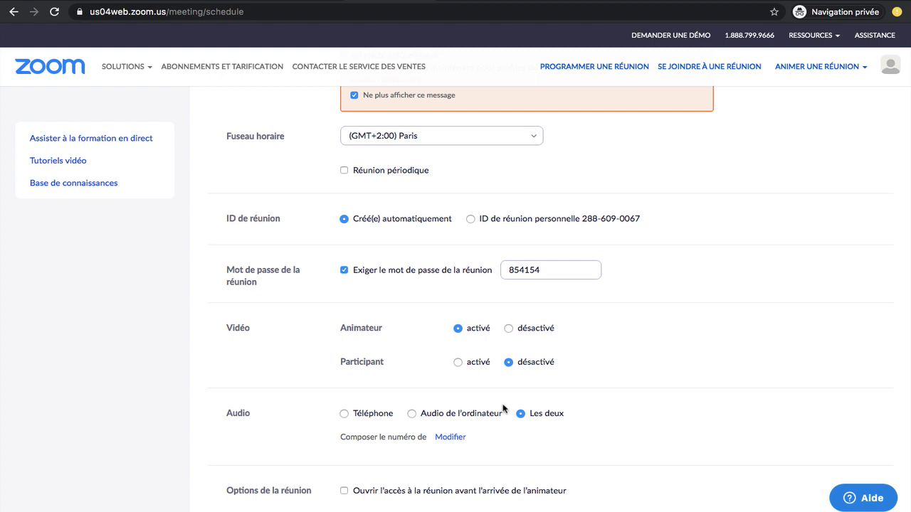
scroll(503, 408, down, 3)
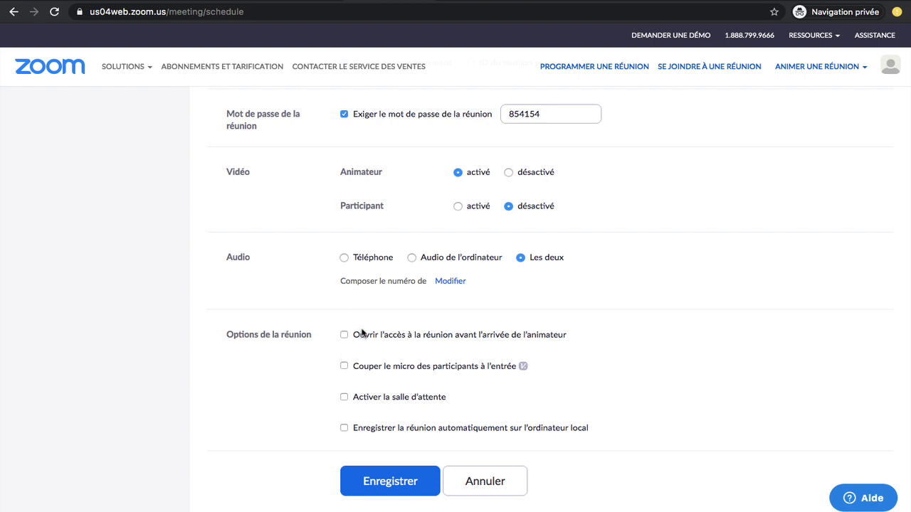
click(345, 398)
scroll(336, 370, down, 1)
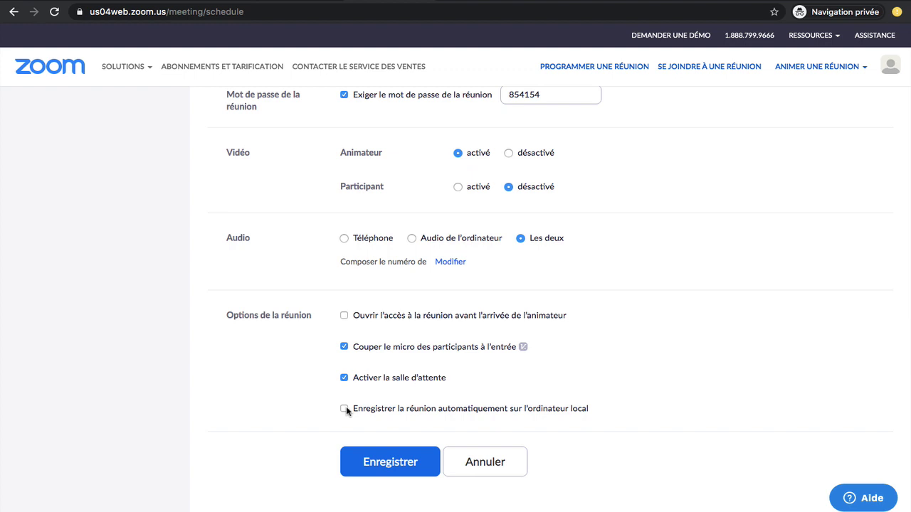
click(389, 462)
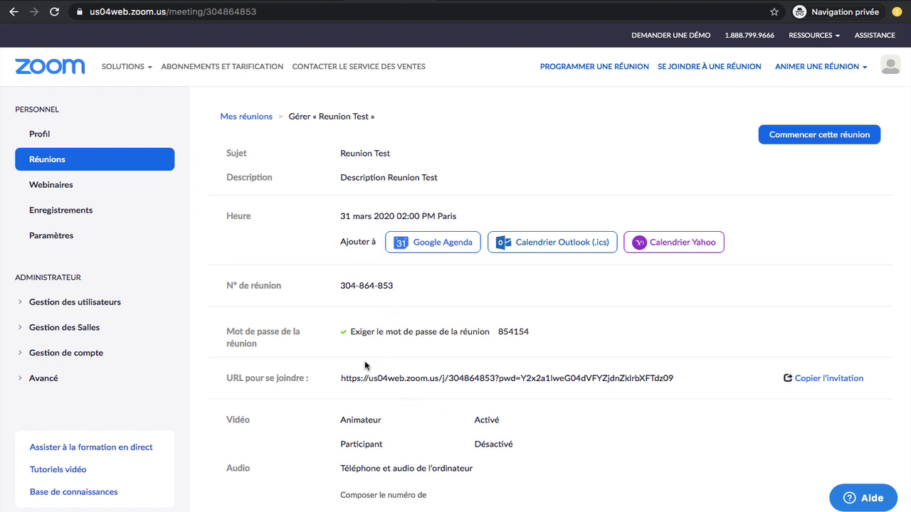
Select the Reunion Test password and join URL, then start the meeting.
double_click(514, 332)
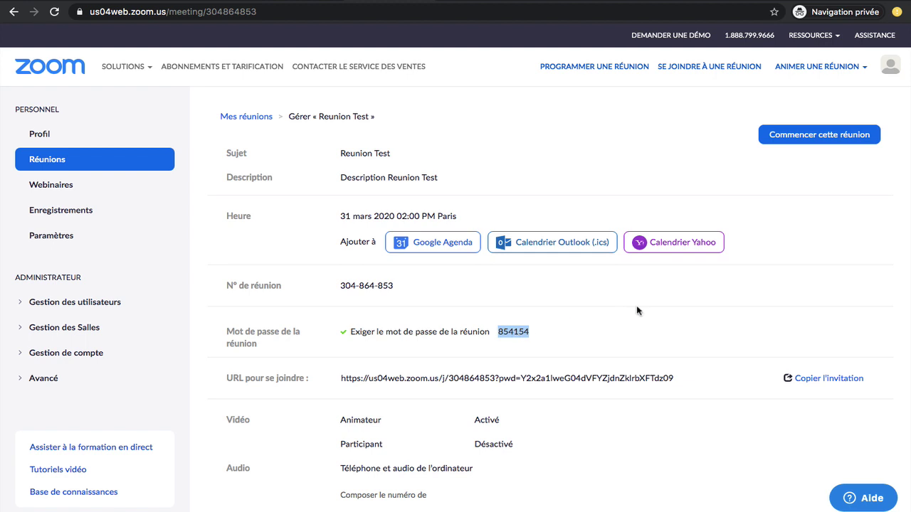
click(341, 378)
drag(341, 378, 673, 377)
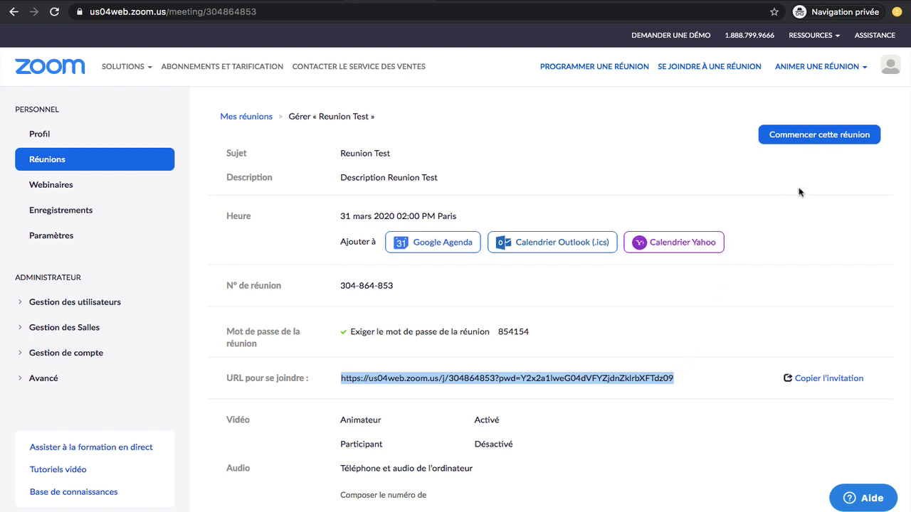
click(514, 333)
double_click(514, 333)
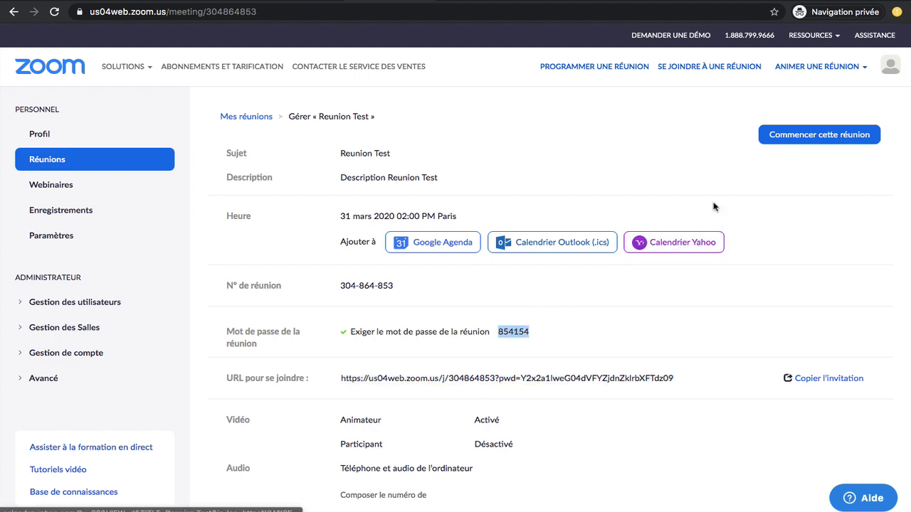
click(792, 136)
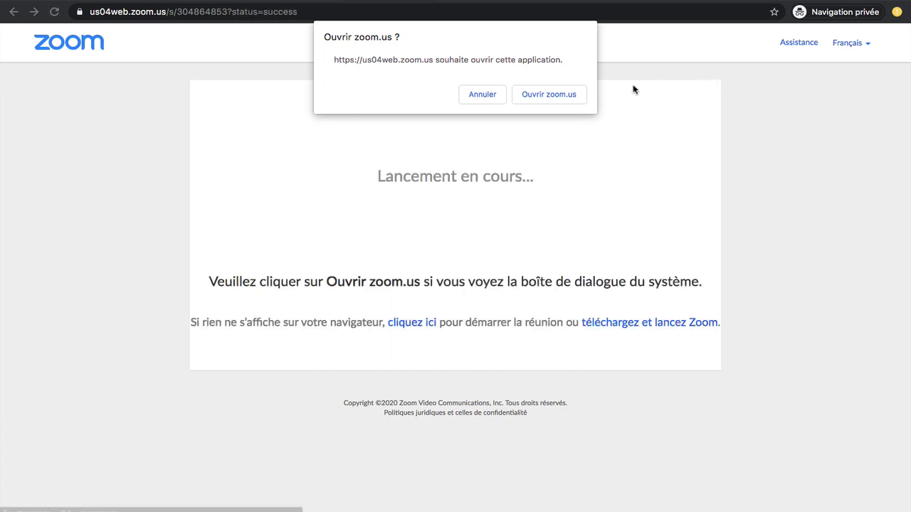
Open the Zoom app, join with computer audio, and stop the video.
click(563, 96)
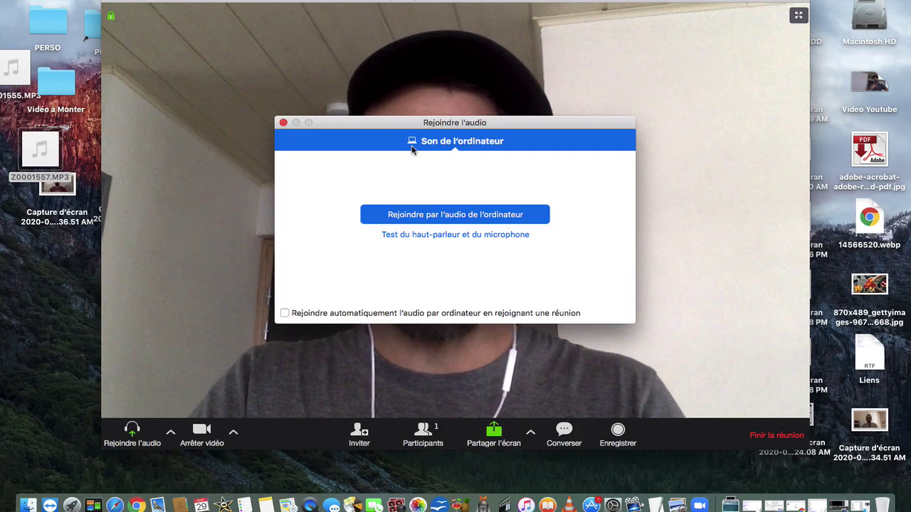
click(430, 216)
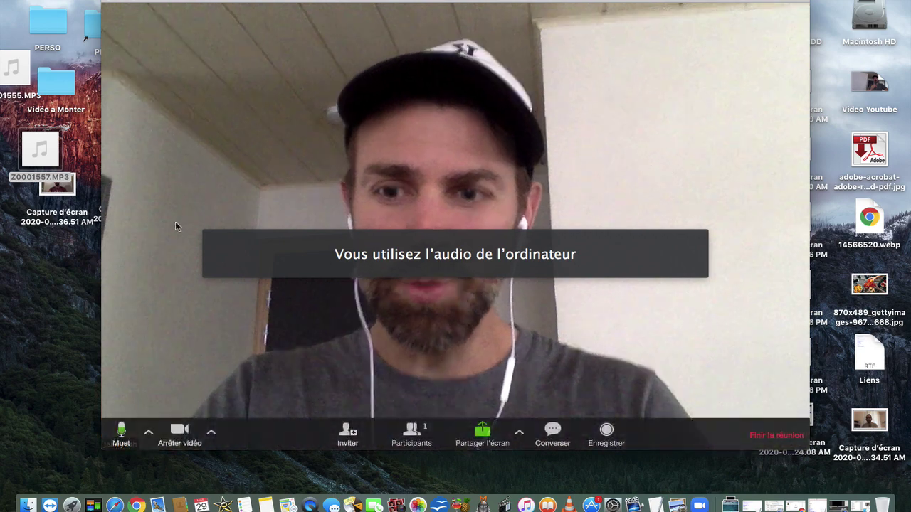
click(182, 432)
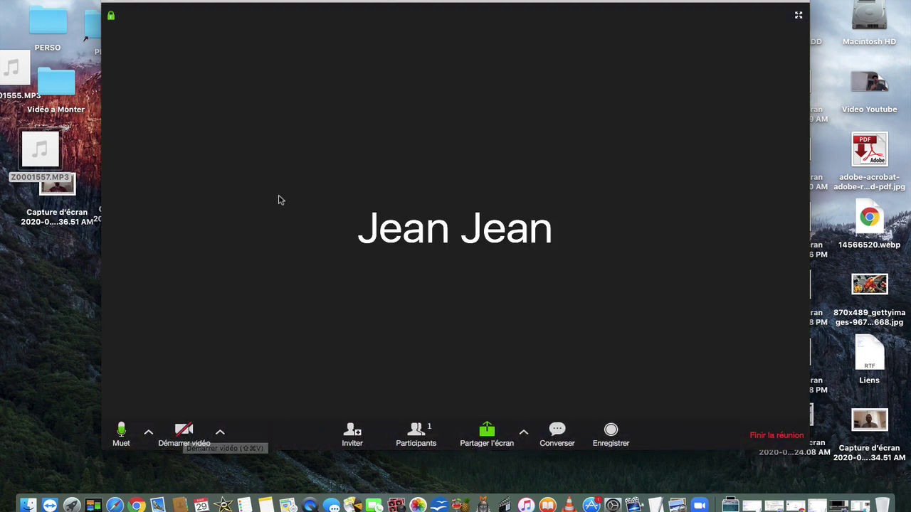